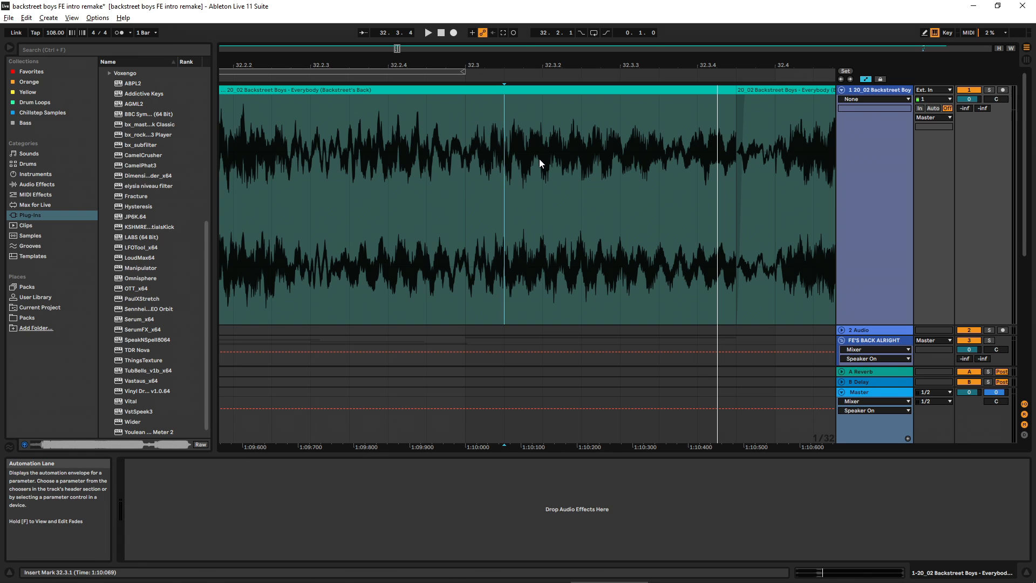
Step: Play the Backstreet Boys song track from 32.3 and view the layered clips underneath it
click(468, 160)
key(space)
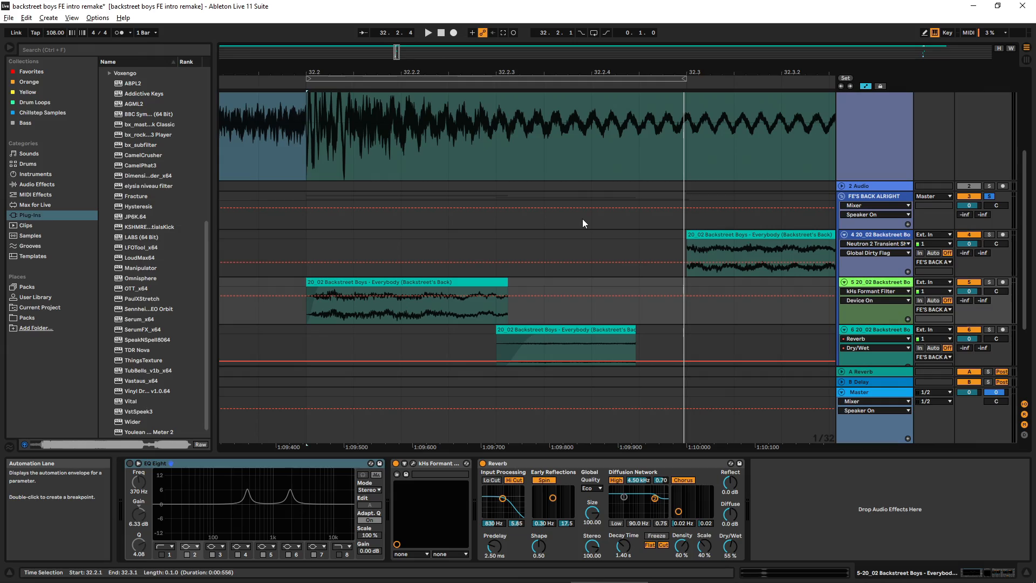
scroll(582, 219, down, 3)
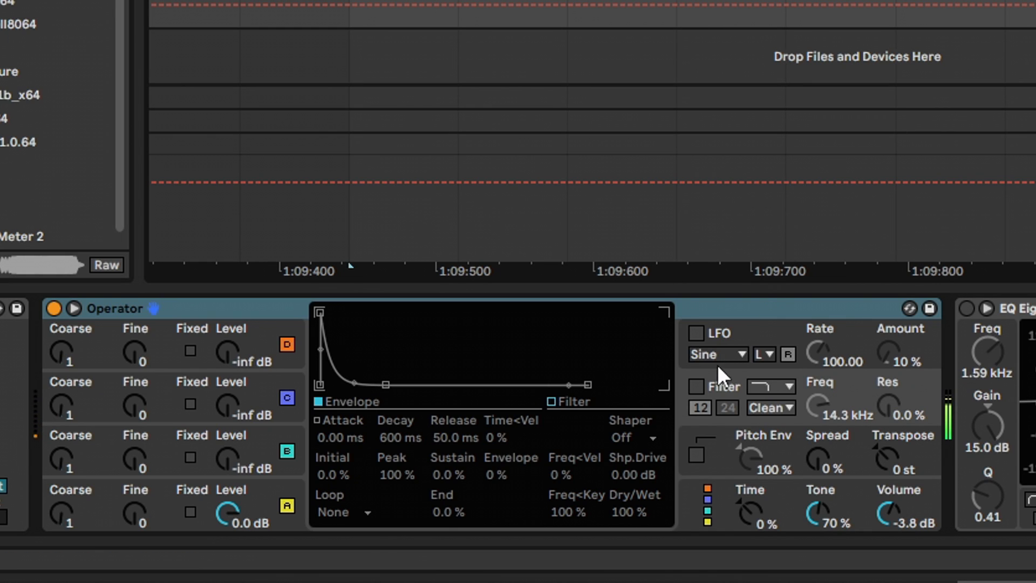
Step: Turn on Operator's filter and activate the EQ Eight that follows it in the device chain
click(700, 383)
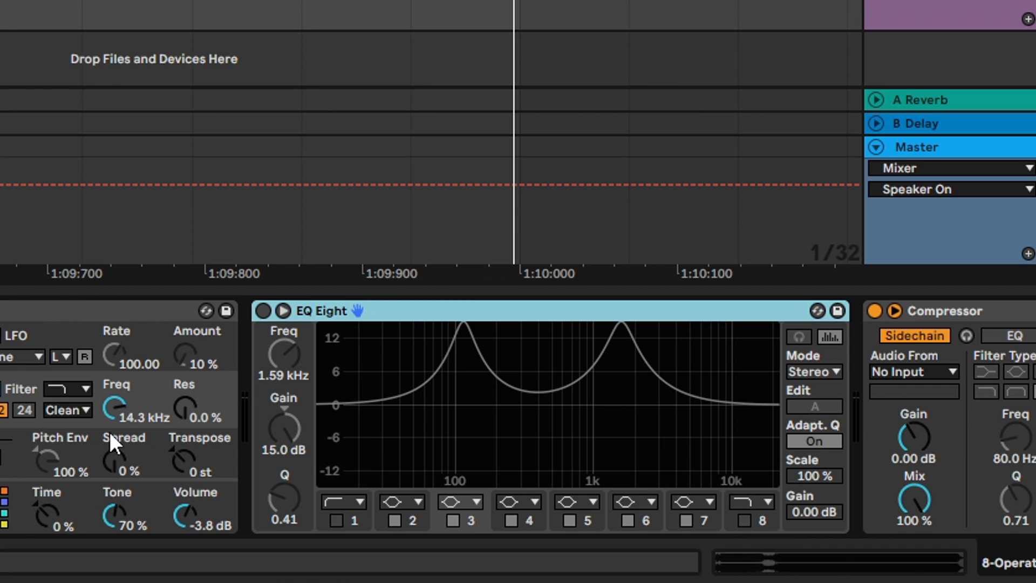
click(265, 311)
drag(284, 354, 284, 431)
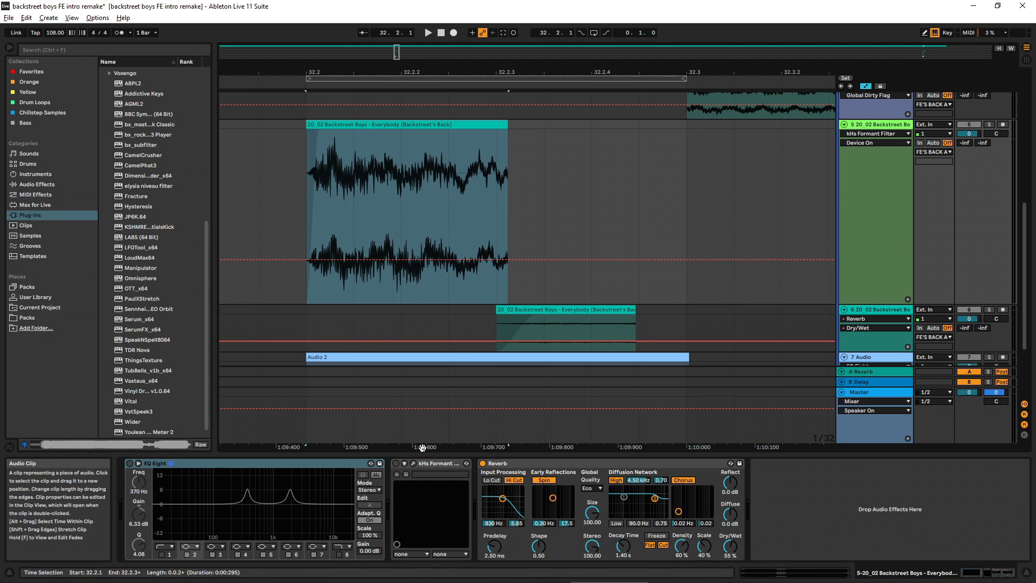
Step: Open the kHs Formant Filter plug-in window on track 5 and toggle the device to compare its effect on the clip
click(396, 462)
click(414, 463)
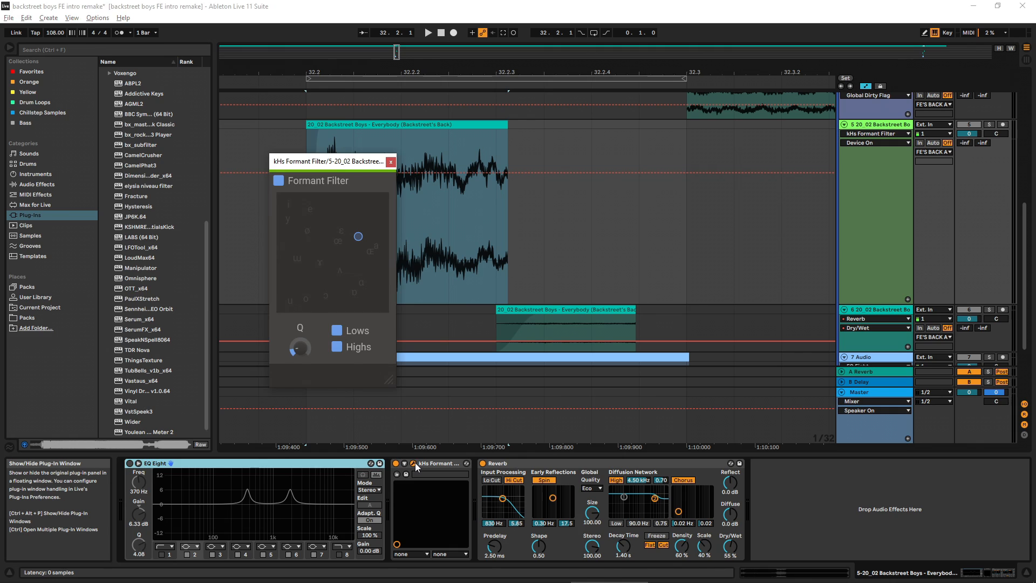
drag(318, 163, 305, 157)
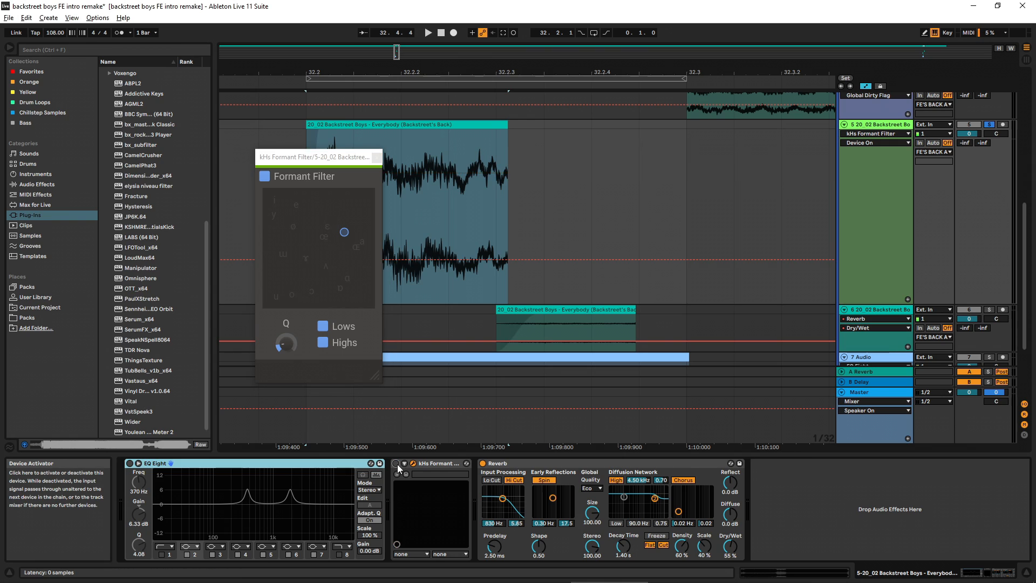
click(396, 464)
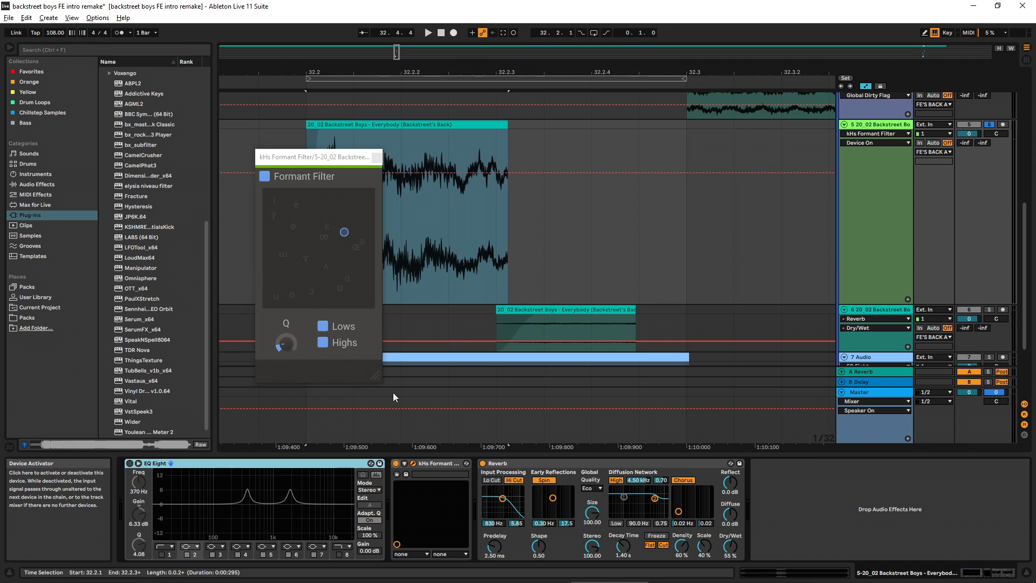
Step: Move the Formant Filter's vowel point to try other formants, return it to its starting spot and play the clip
click(344, 229)
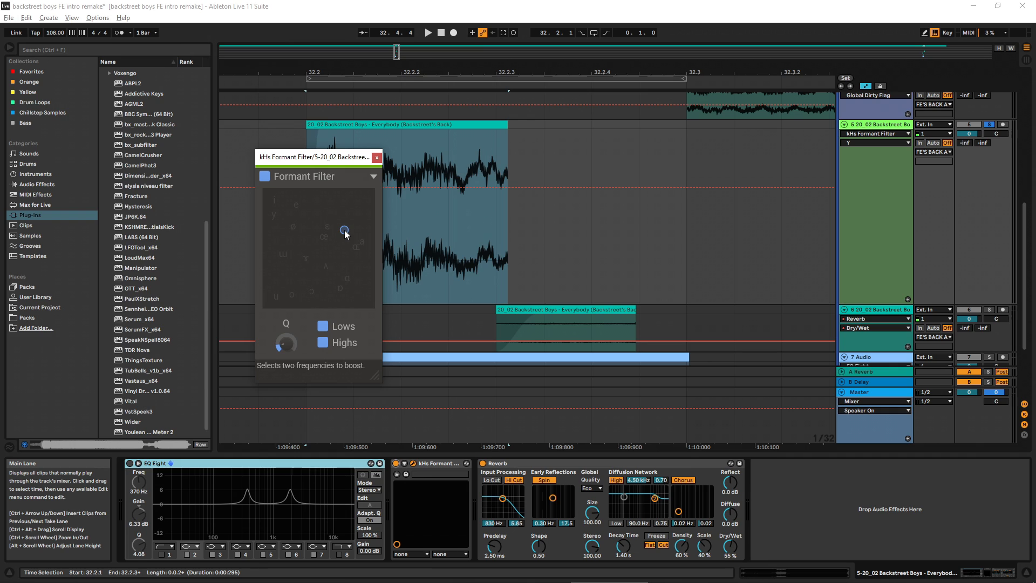
drag(344, 230, 339, 236)
mouse_move(340, 240)
mouse_down()
mouse_move(290, 286)
mouse_move(278, 217)
mouse_move(287, 203)
mouse_move(306, 264)
mouse_move(324, 280)
mouse_move(344, 232)
mouse_up()
key(space)
key(space)
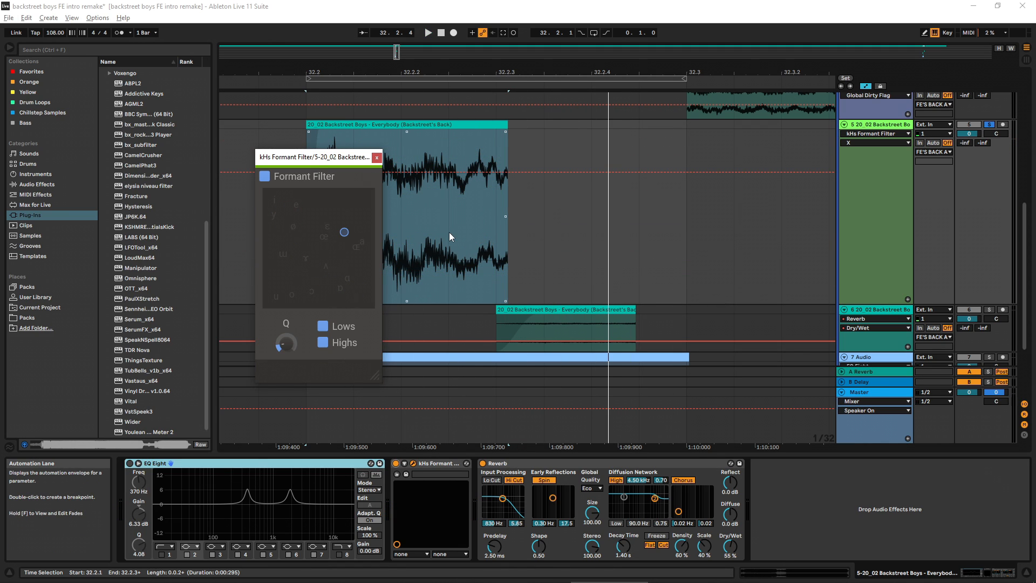
Step: Compare the track 5 clip during playback with its EQ Eight enabled and bypassed
click(447, 124)
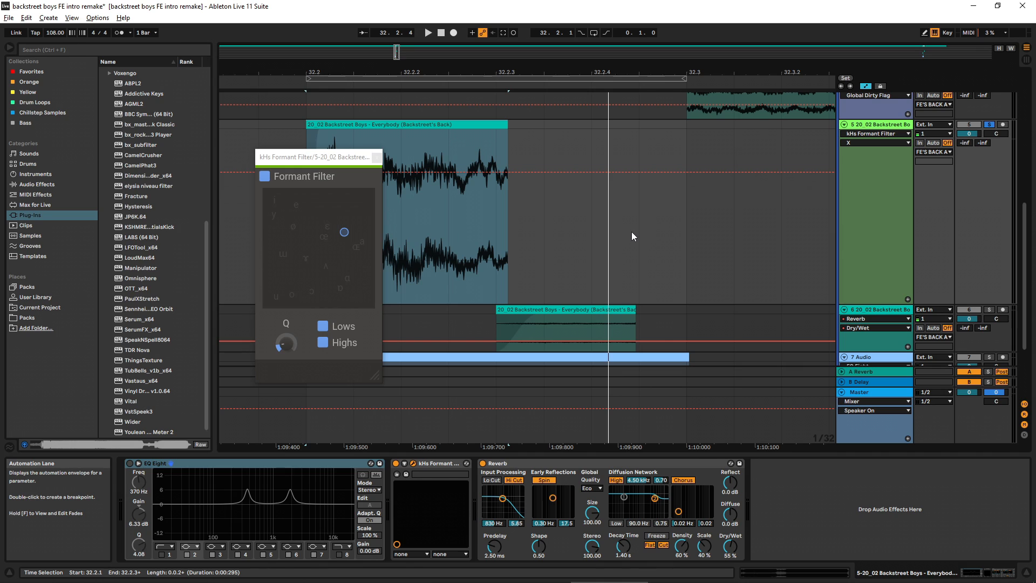
scroll(631, 232, down, 3)
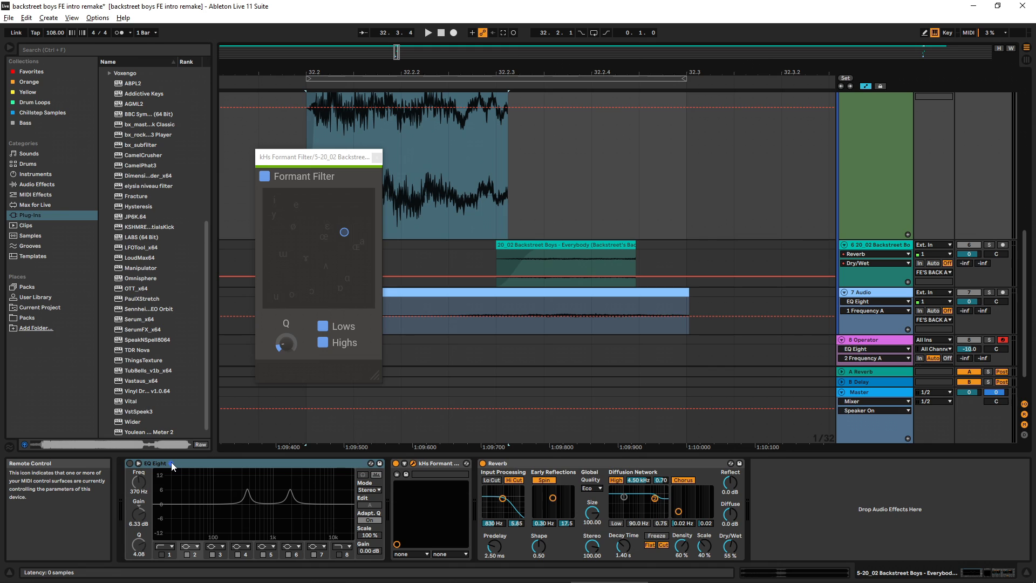
click(129, 462)
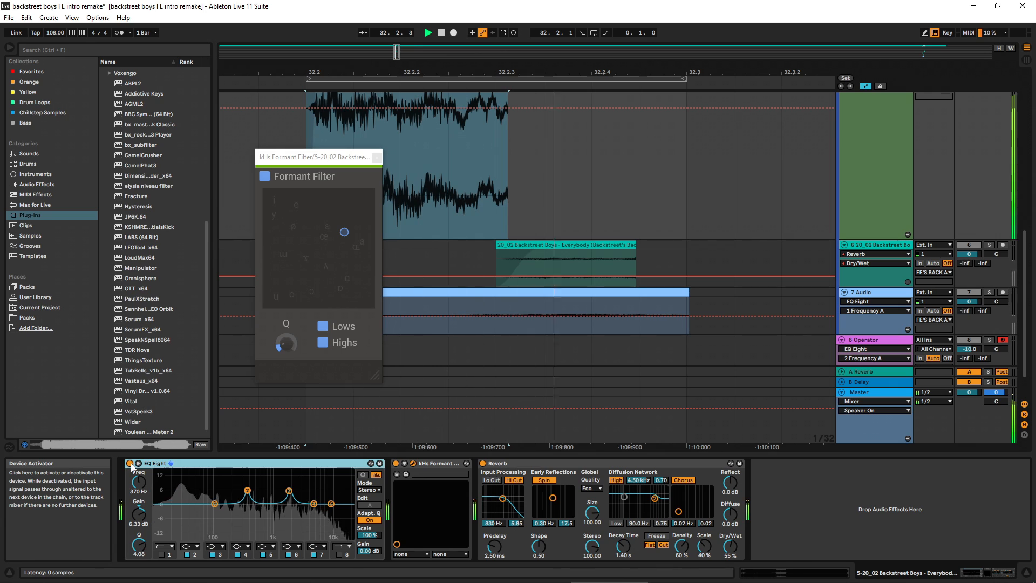
click(130, 463)
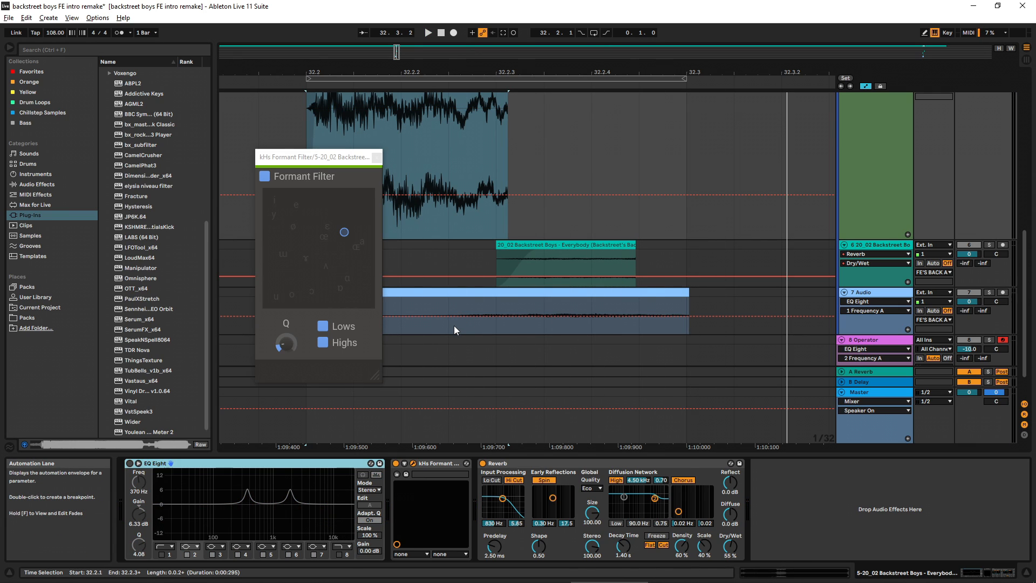
Step: Play the original song track from 41.1.2 as a reference
scroll(487, 300, up, 3)
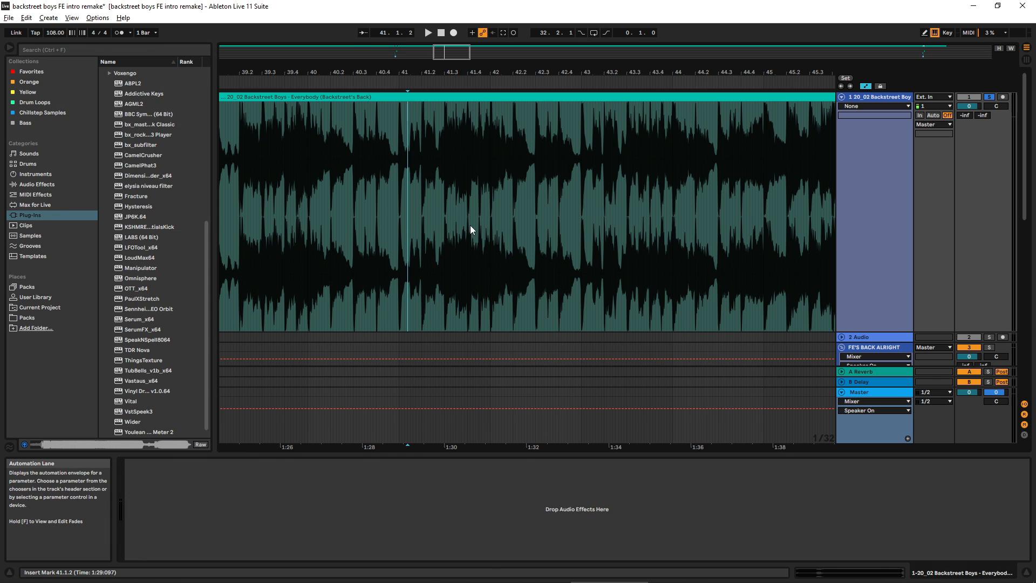
key(space)
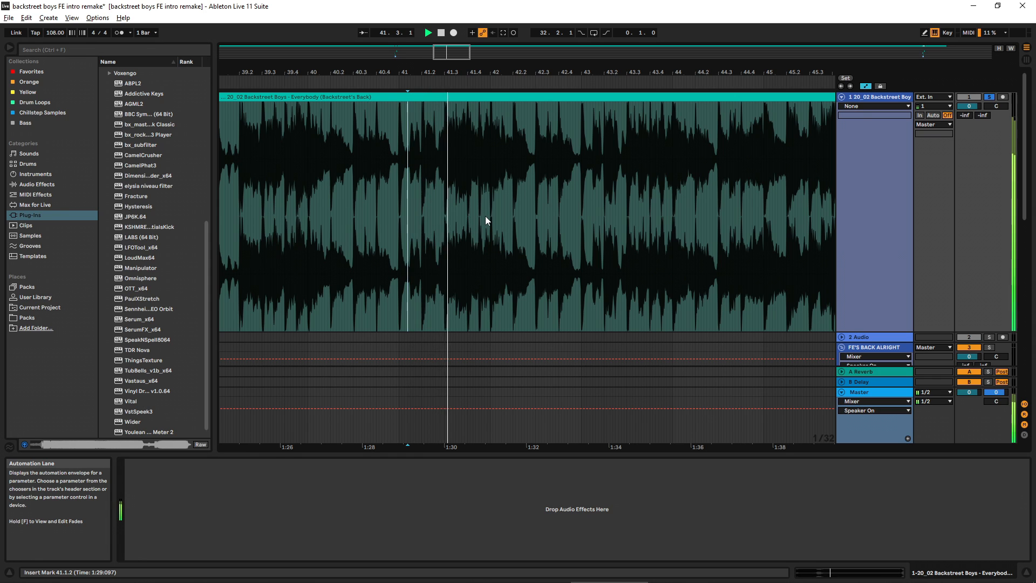
key(space)
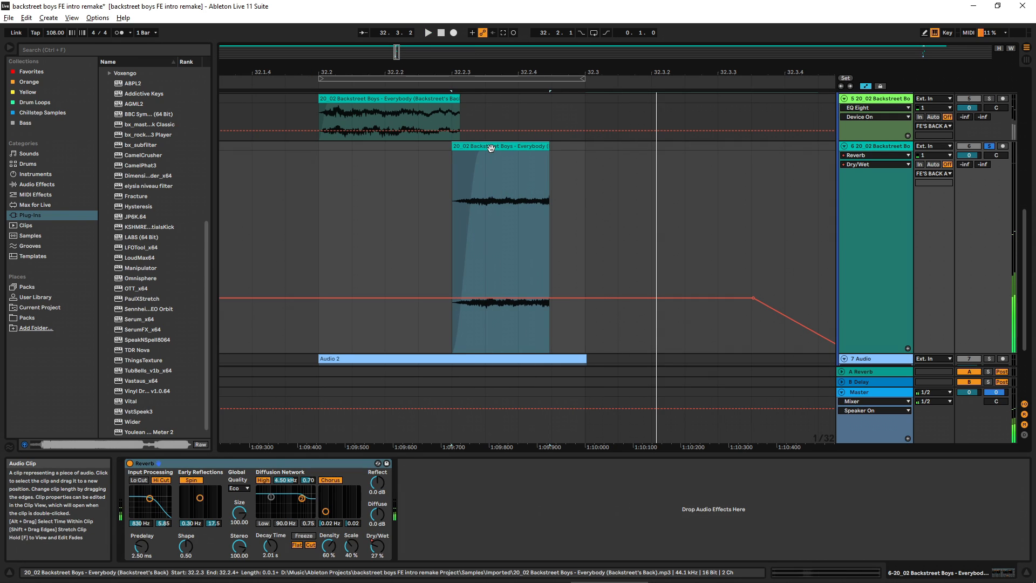
Step: Listen to the soloed layer clips on tracks 5 and 6 from 32.2.1
scroll(491, 148, up, 2)
key(space)
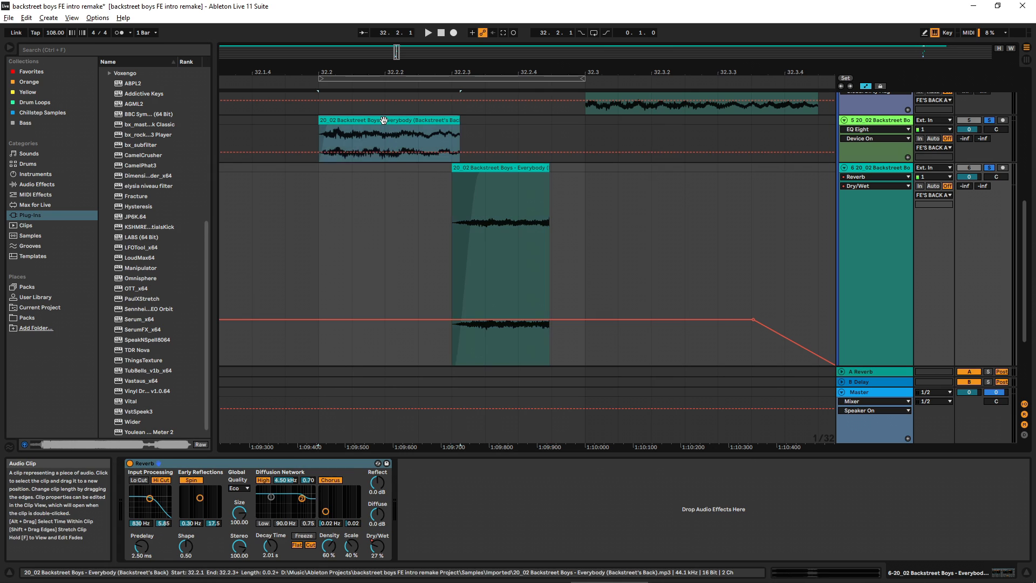
click(383, 119)
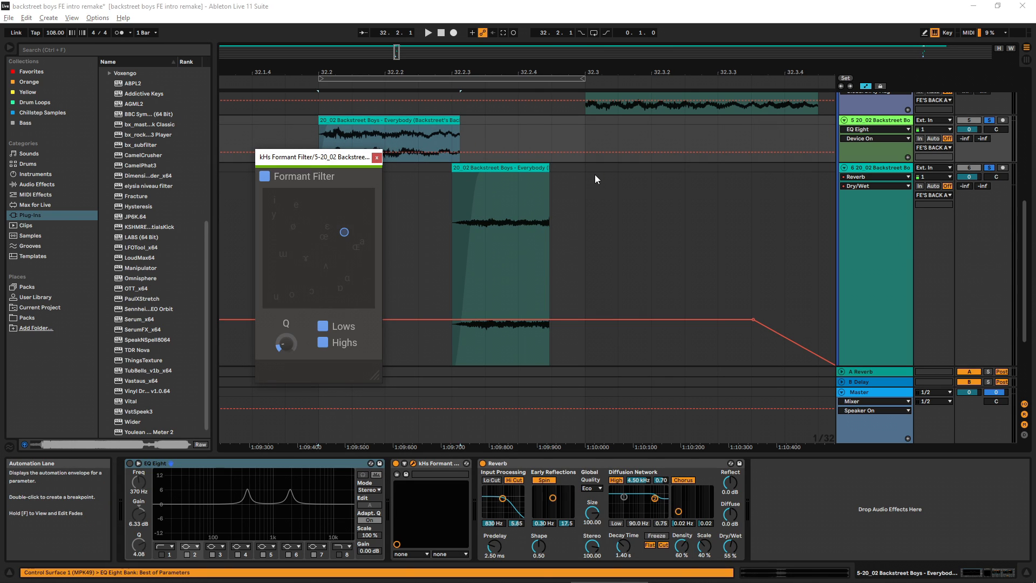
key(space)
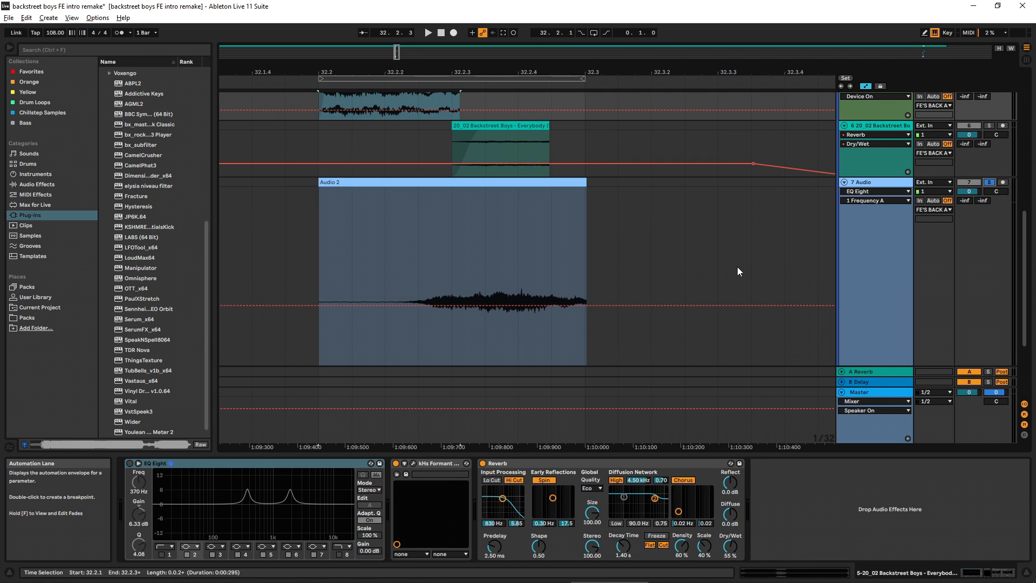
Step: Solo the FE'S BACK ALRIGHT group and play its combined layers from 32.2.1
scroll(734, 265, up, 5)
click(987, 100)
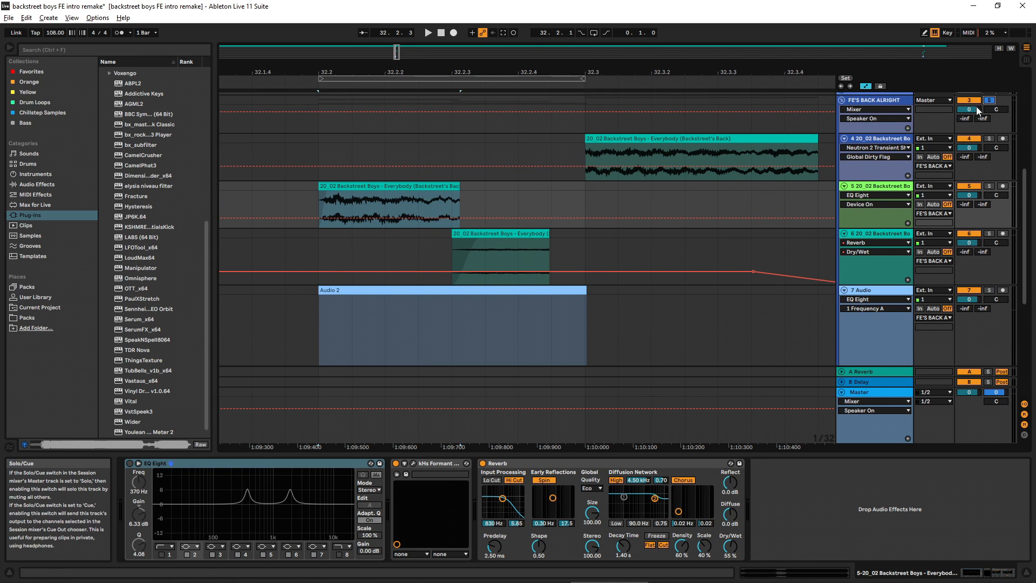
key(space)
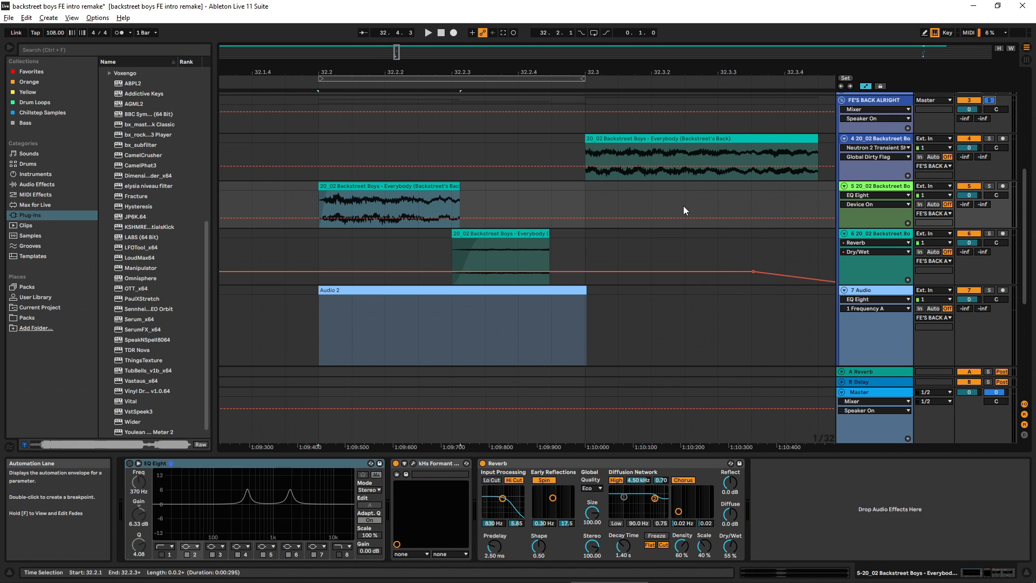
Step: Locate the hit near bar 4 of the original song track and play it from 4.4.1
scroll(572, 218, up, 1)
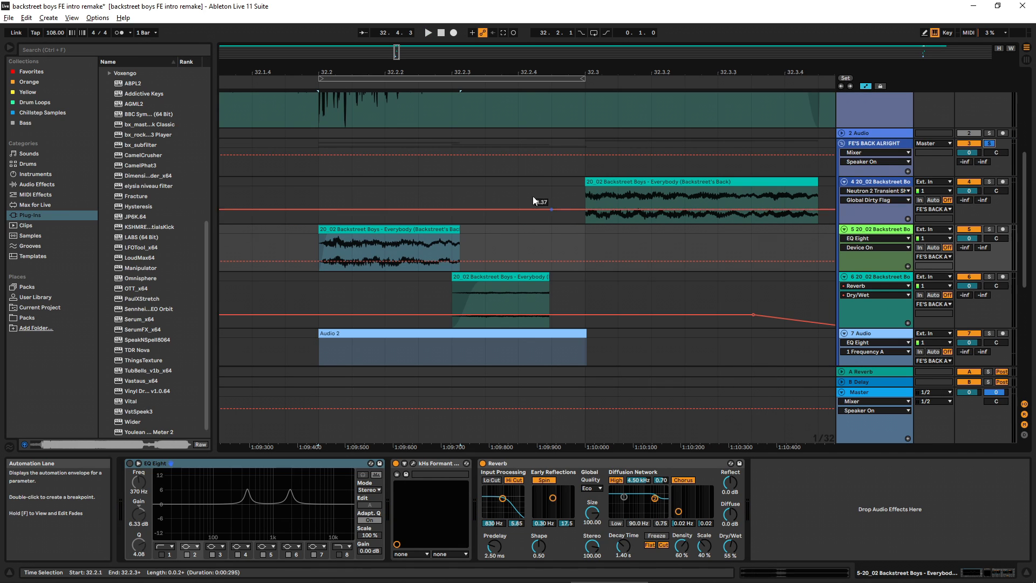
scroll(510, 184, up, 5)
click(423, 97)
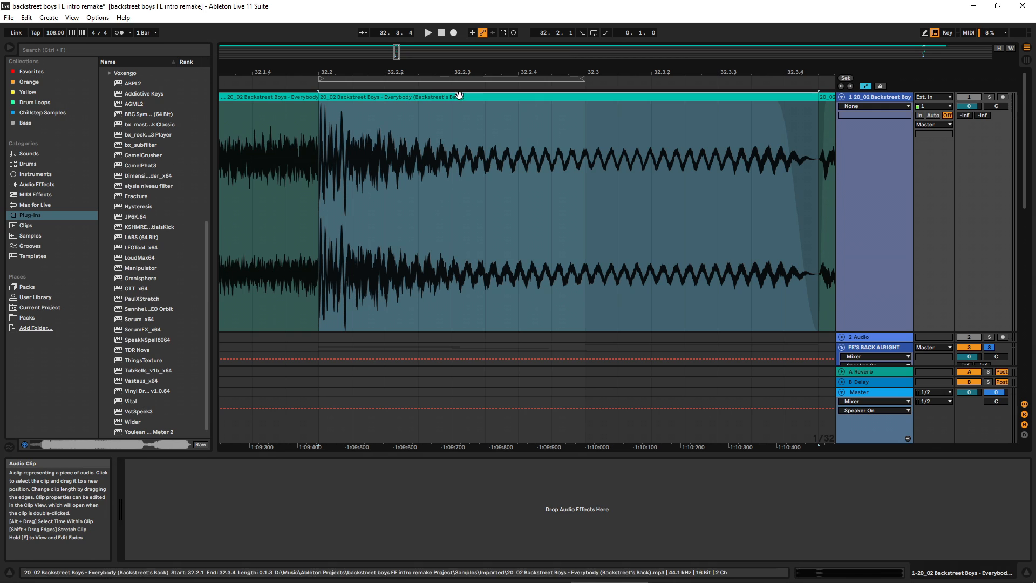
drag(450, 73, 460, 40)
drag(480, 71, 632, 53)
drag(307, 70, 500, 53)
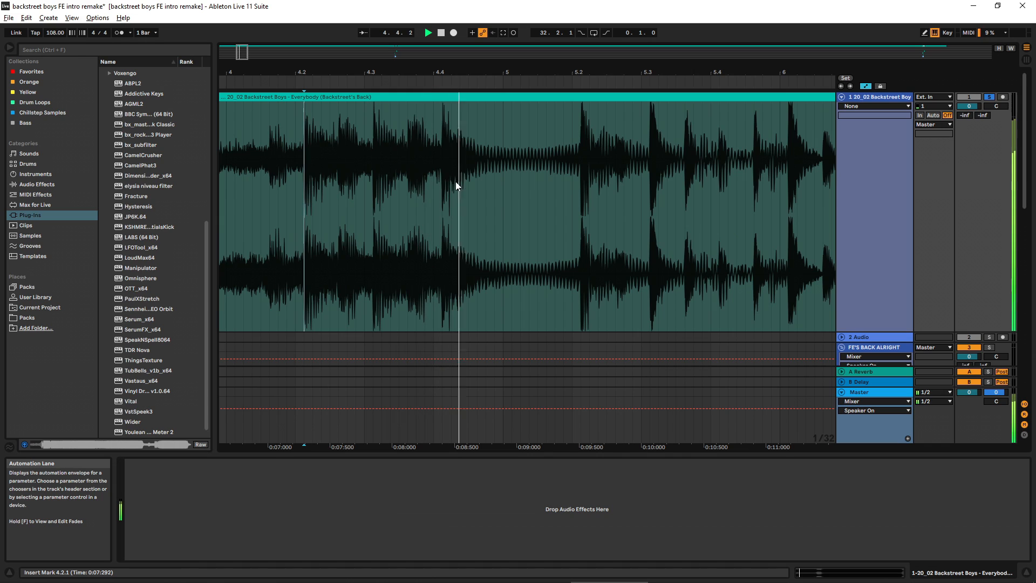
click(442, 176)
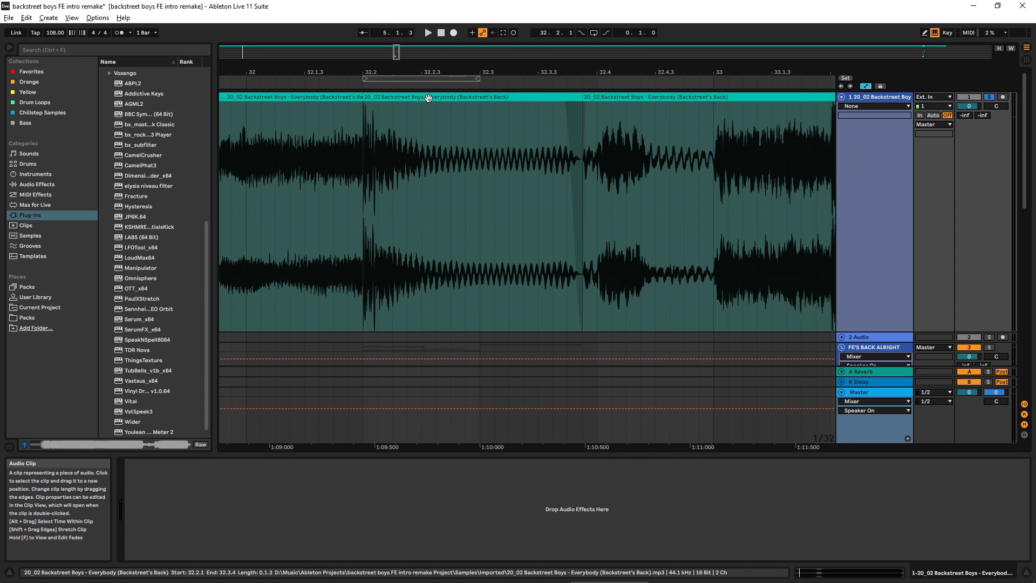
Step: Play the original song track's short clip starting at 32.2.1
click(426, 98)
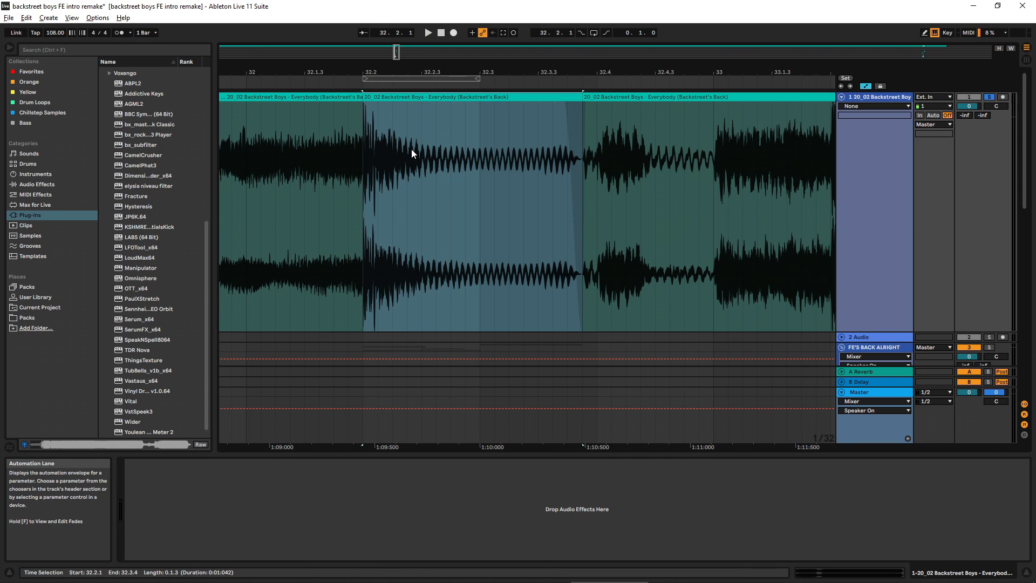
key(space)
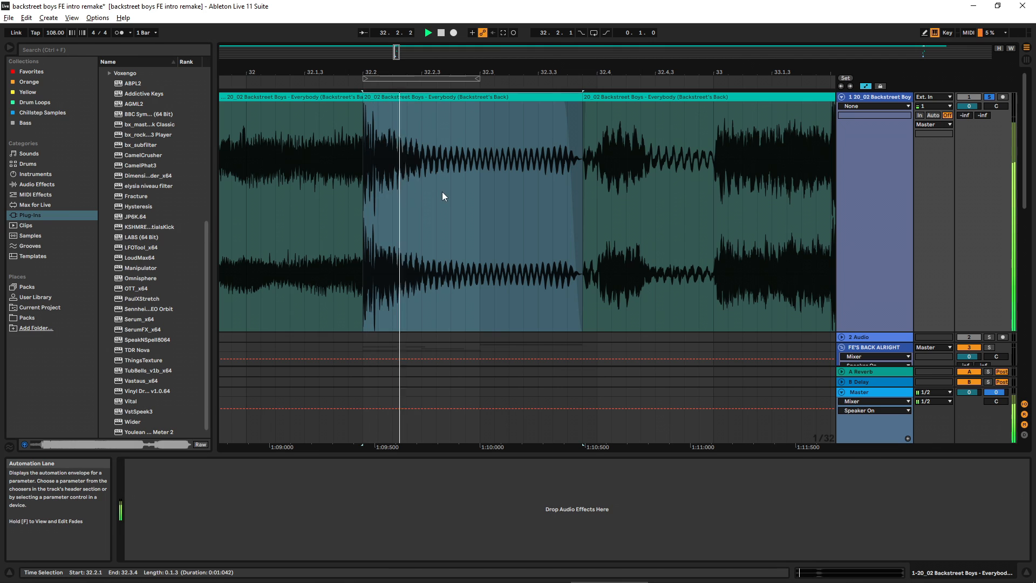
key(space)
Step: Unsolo the song track and play the full arrangement from 32.1.2 through bar 33
click(989, 97)
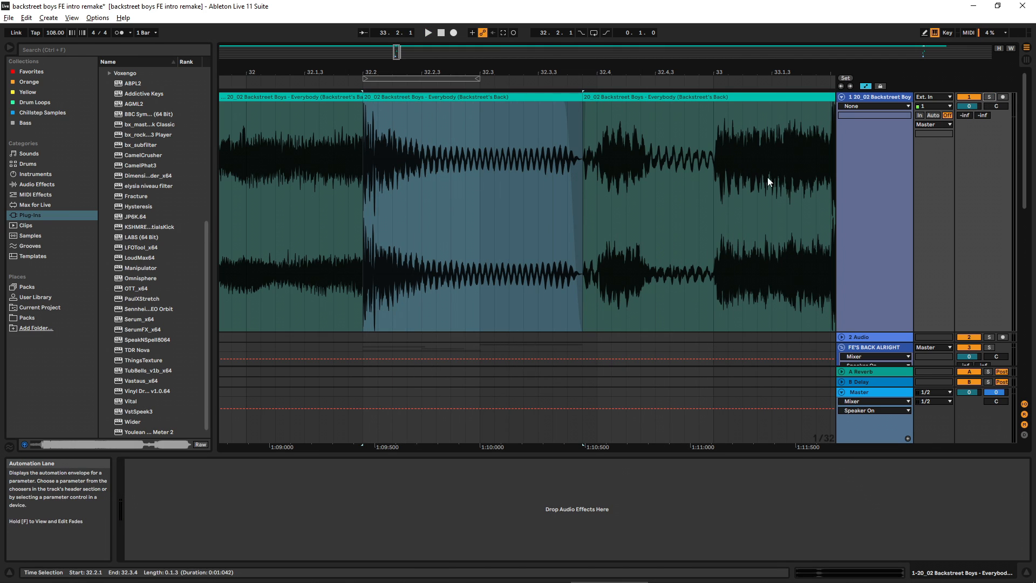
drag(610, 72, 610, 37)
click(515, 174)
key(space)
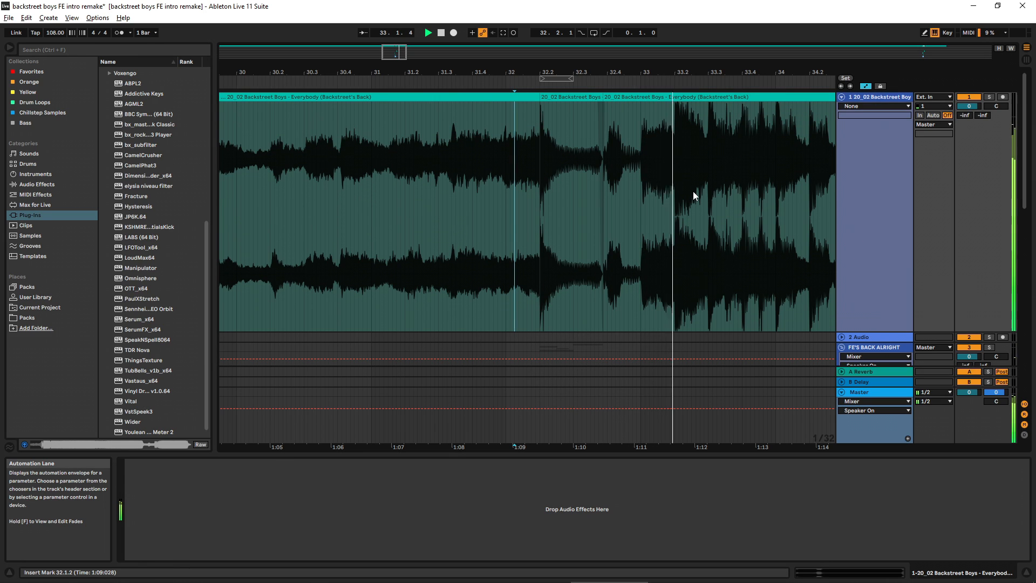
key(space)
Step: Play the song's ending passage from 125.4.3 to about bar 127
scroll(693, 191, down, 1)
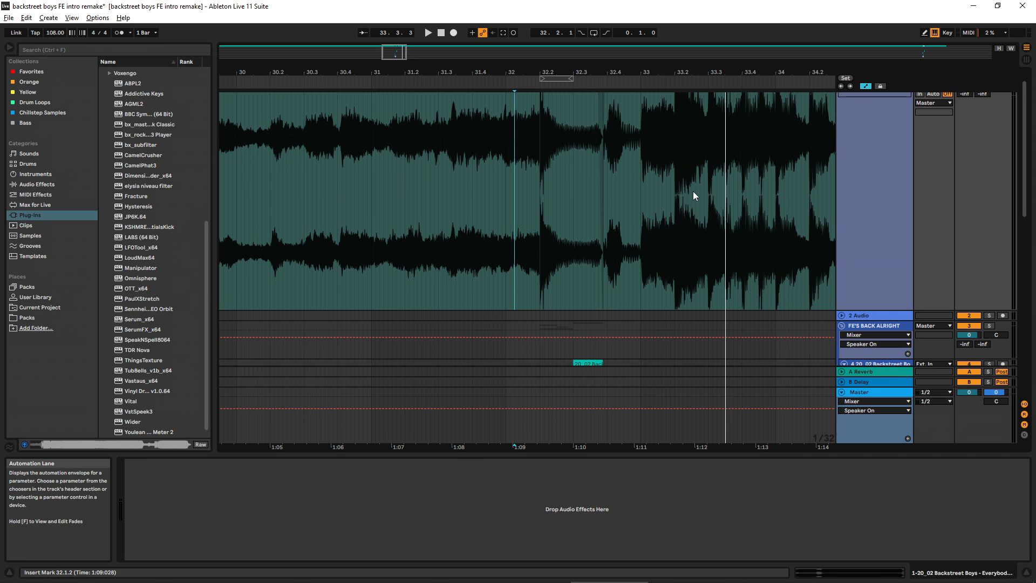
scroll(693, 191, up, 1)
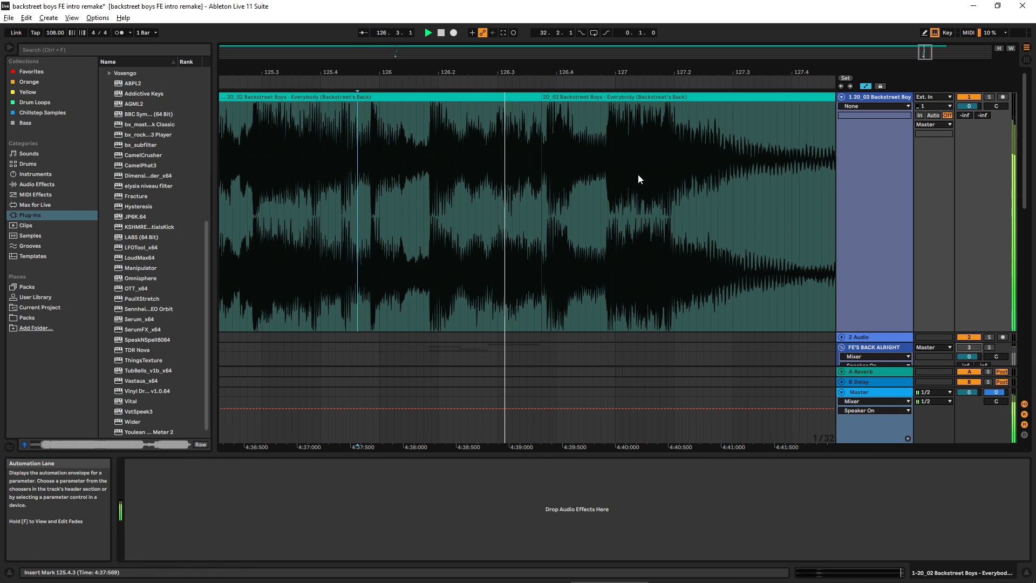
key(space)
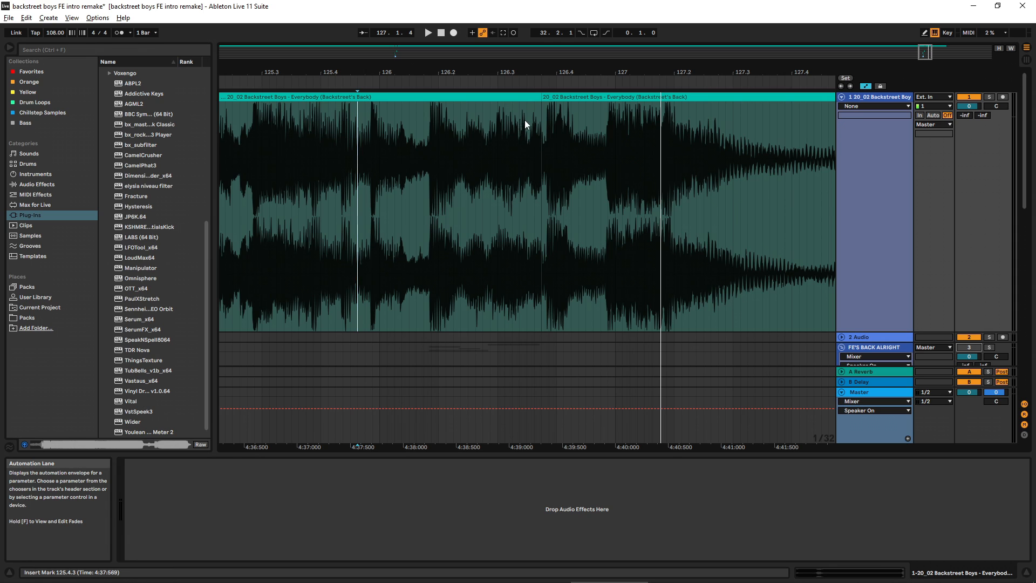
Step: Undo the last three changes to the song track and the FE'S BACK ALRIGHT group around bar 126
key(ctrl+z)
key(ctrl+z)
key(ctrl+z)
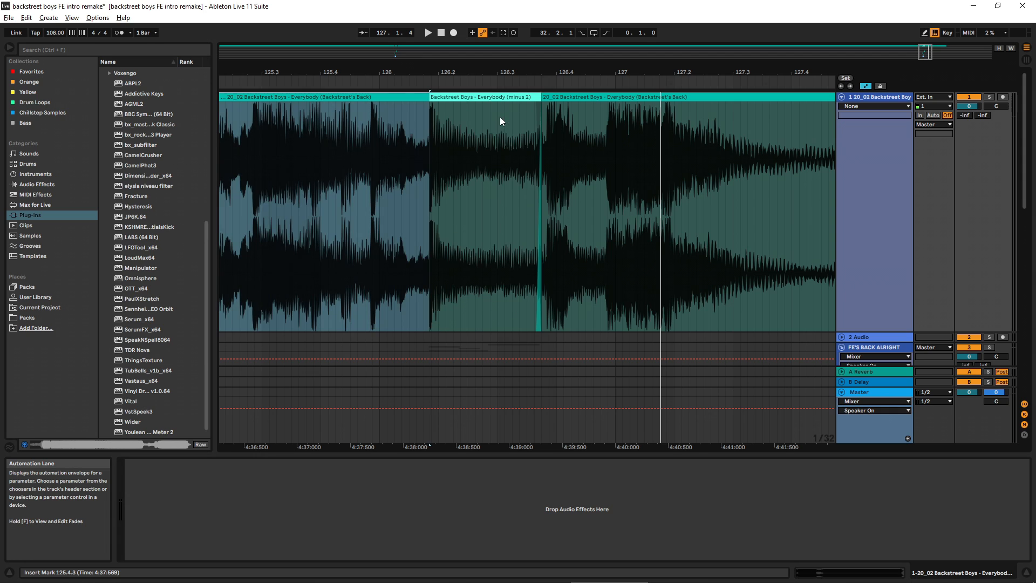
Step: Solo the song track, play the "Backstreet Boys - Everybody (minus 2)" clip near 126.1.4, and view the layers below it
click(495, 97)
key(space)
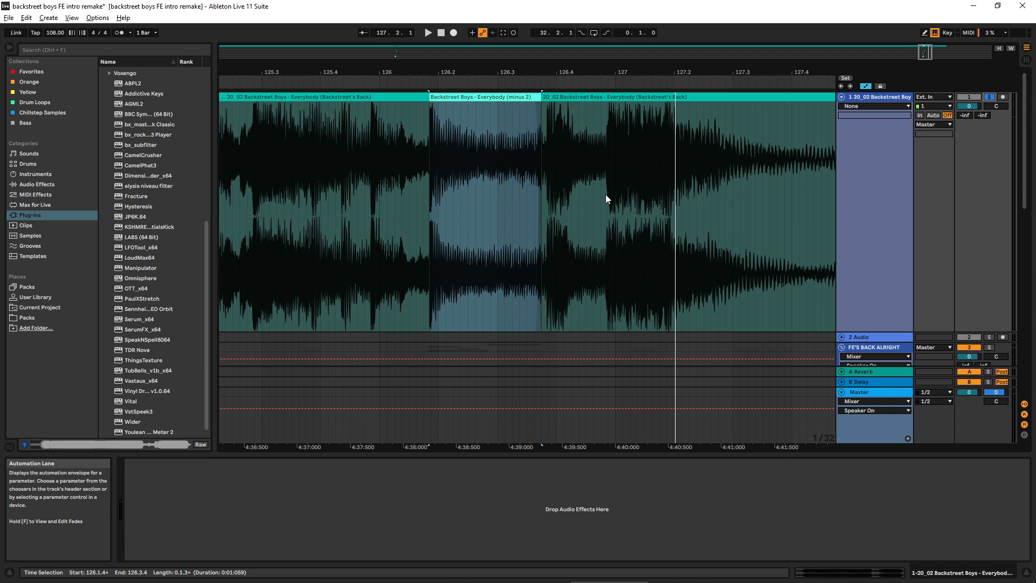
scroll(607, 194, down, 5)
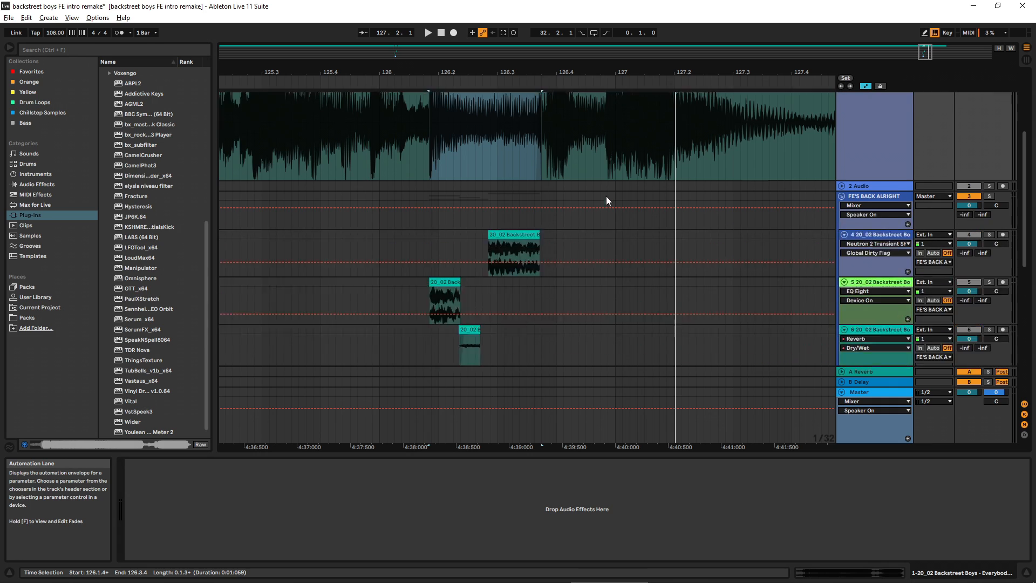
Step: Play the full arrangement from 125.4.4 to about 127.4 and view the layered clips around bar 126
key(space)
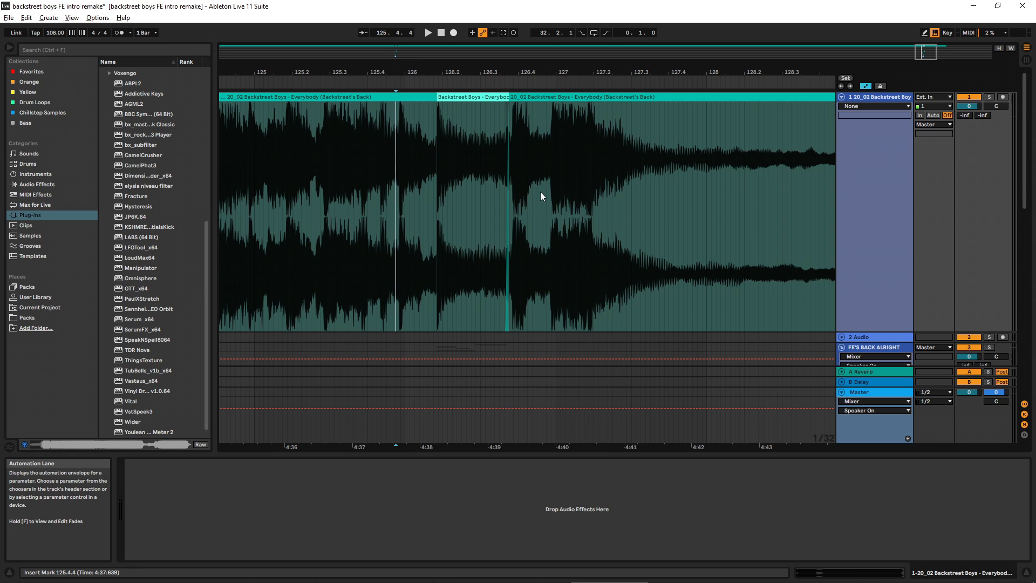
key(space)
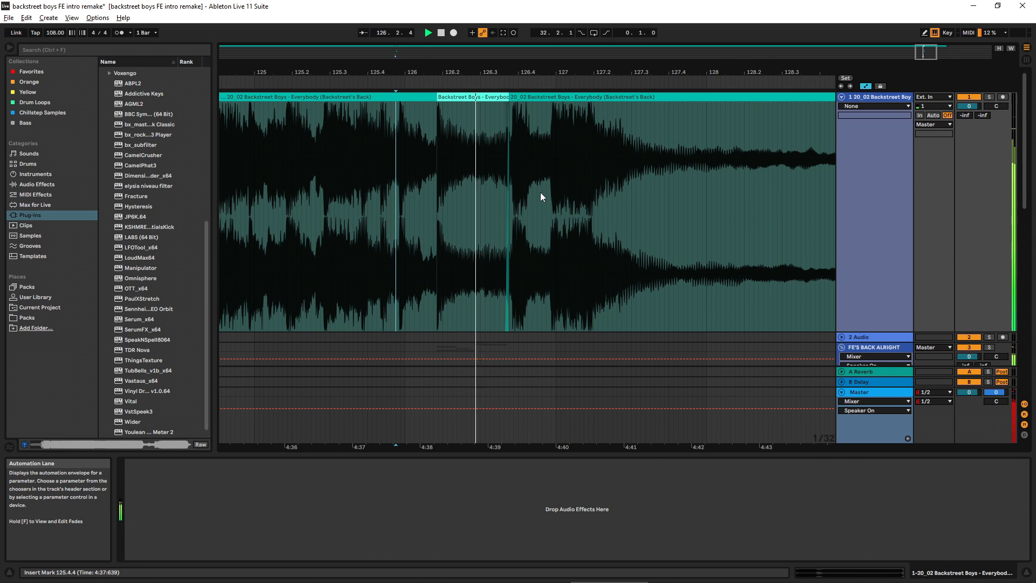
scroll(539, 192, down, 4)
scroll(545, 199, down, 2)
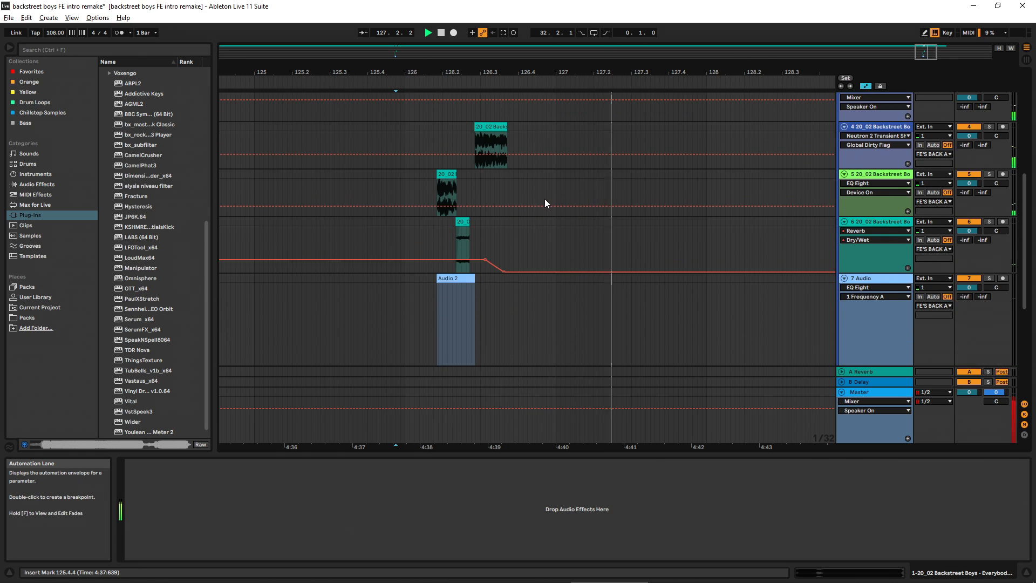
scroll(552, 194, up, 6)
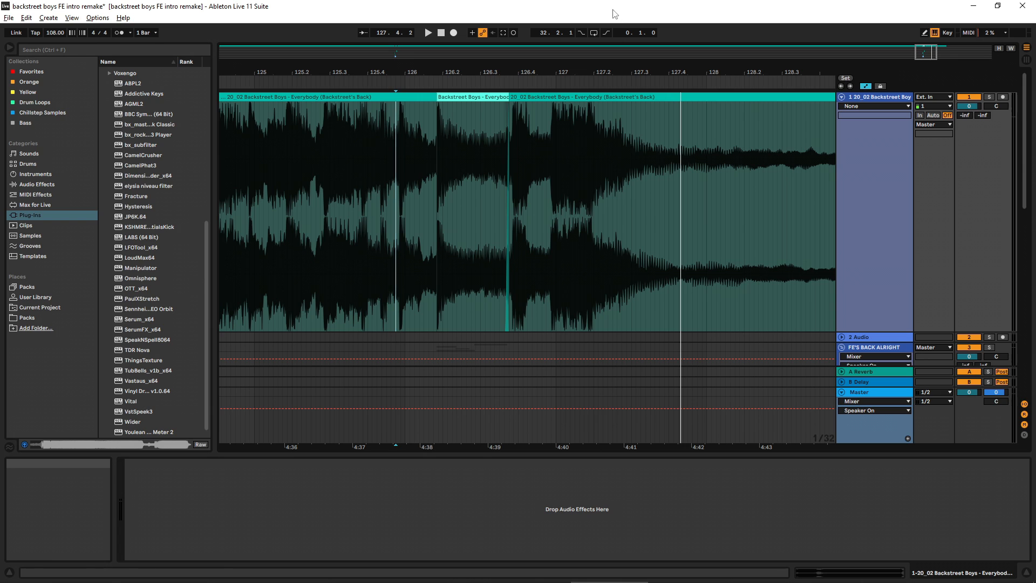
Step: Go back to the intro section around bar 32 and select the track 5 vocal clip at 32.2.1 to show its effects
scroll(688, 191, down, 2)
scroll(696, 180, up, 2)
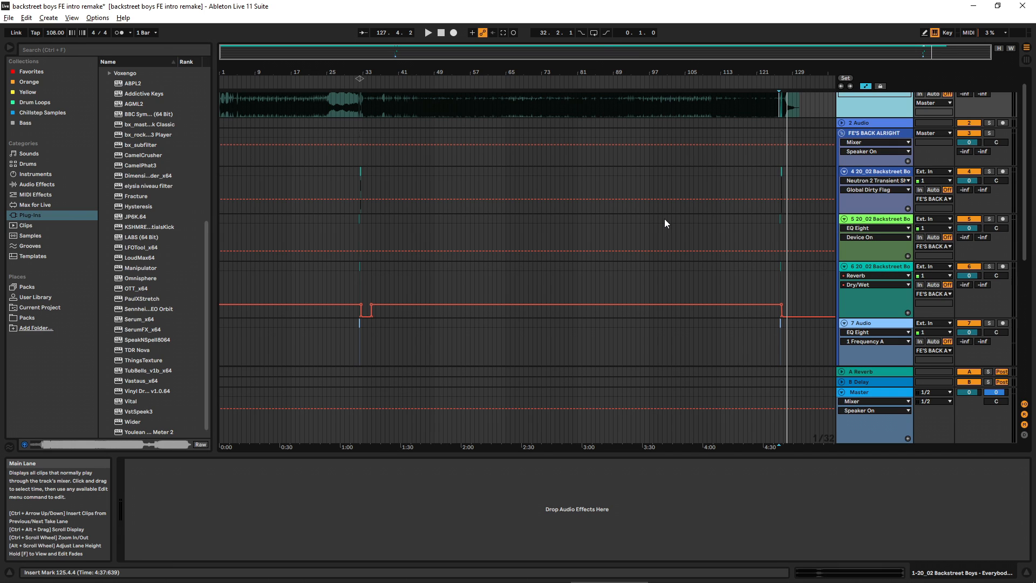
drag(360, 66, 360, 135)
scroll(371, 195, down, 1)
click(367, 186)
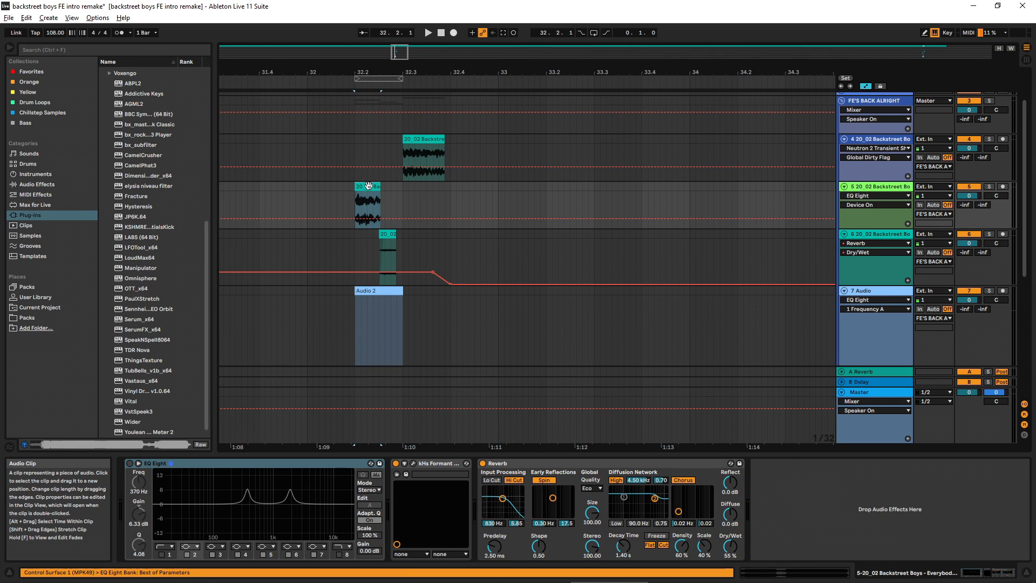
Step: Review the layers beneath the song around bar 32 and place the insert marker near the start of the track 5 clip
scroll(475, 216, up, 1)
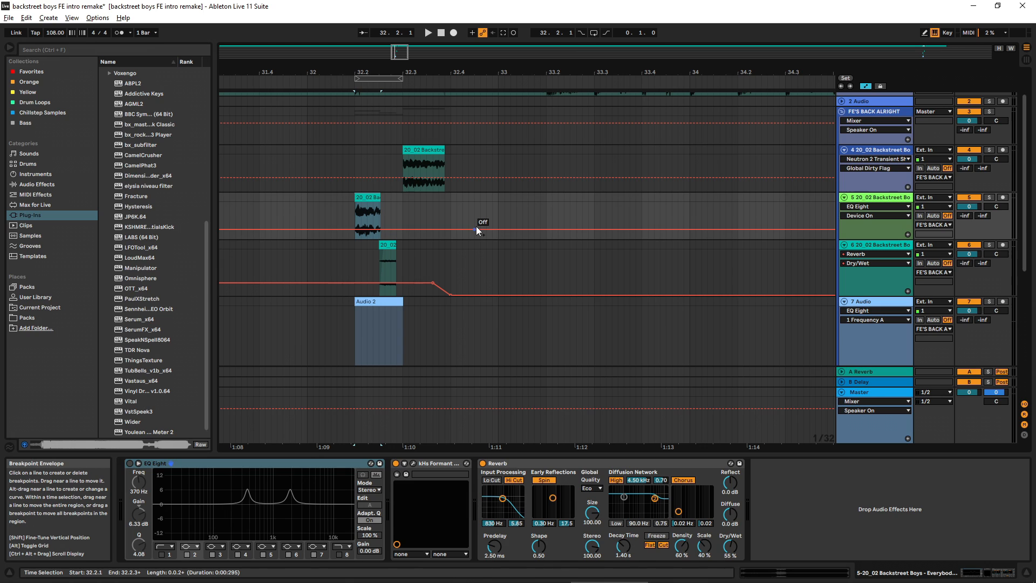
scroll(441, 251, down, 1)
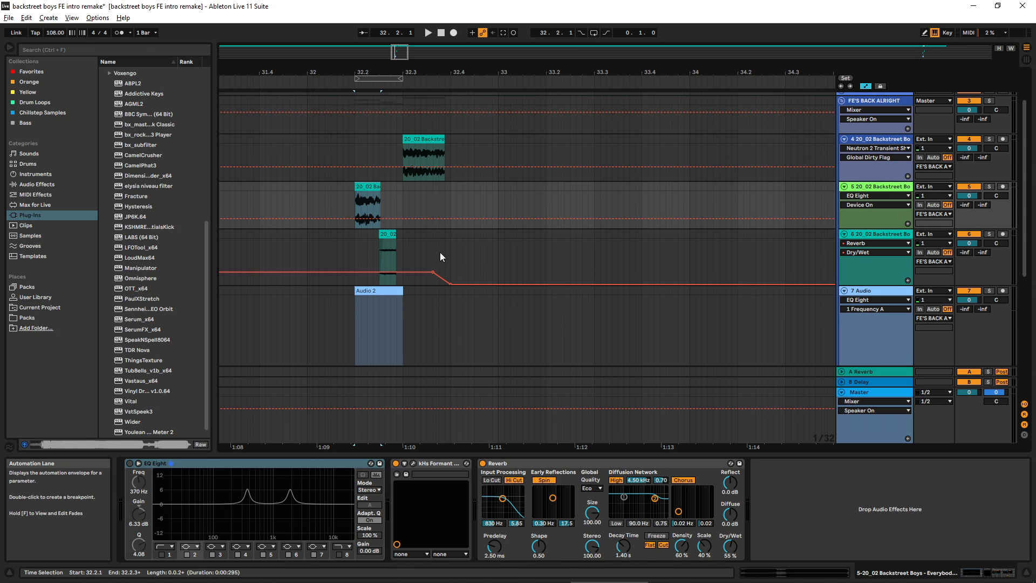
scroll(442, 250, up, 5)
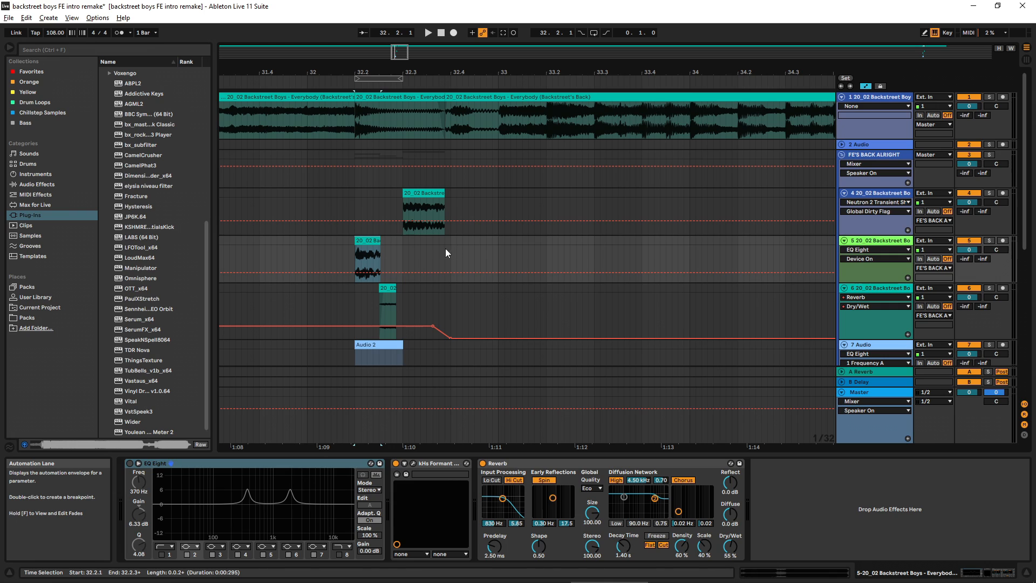
click(360, 249)
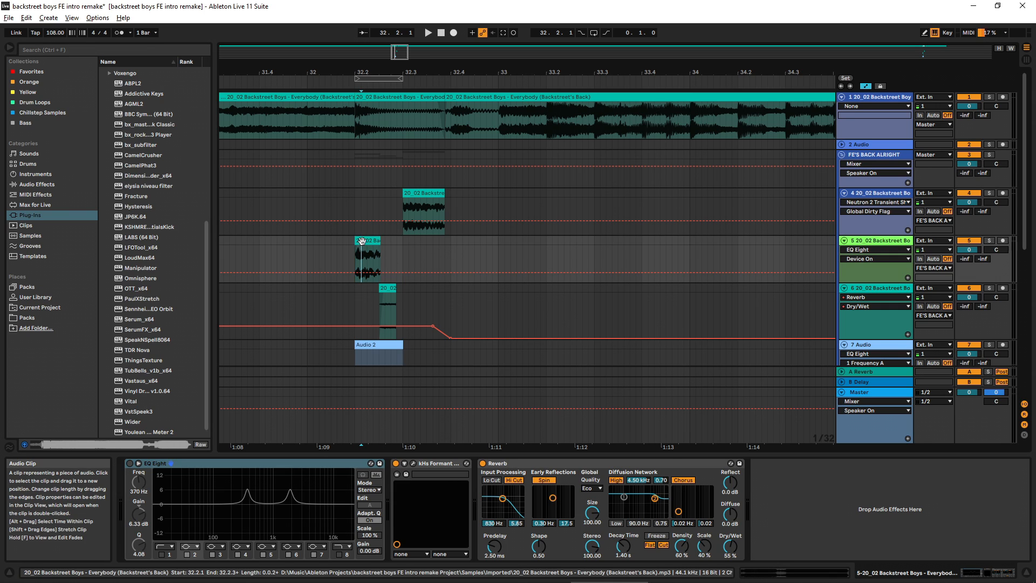